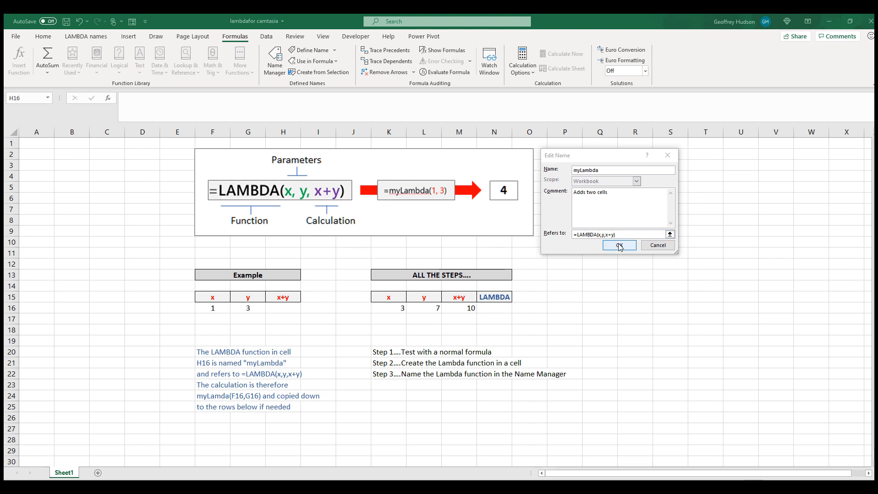
Confirm the edited myLambda name definition and close the Name Manager.
{"action": "left_click", "coordinate": [619, 245]}
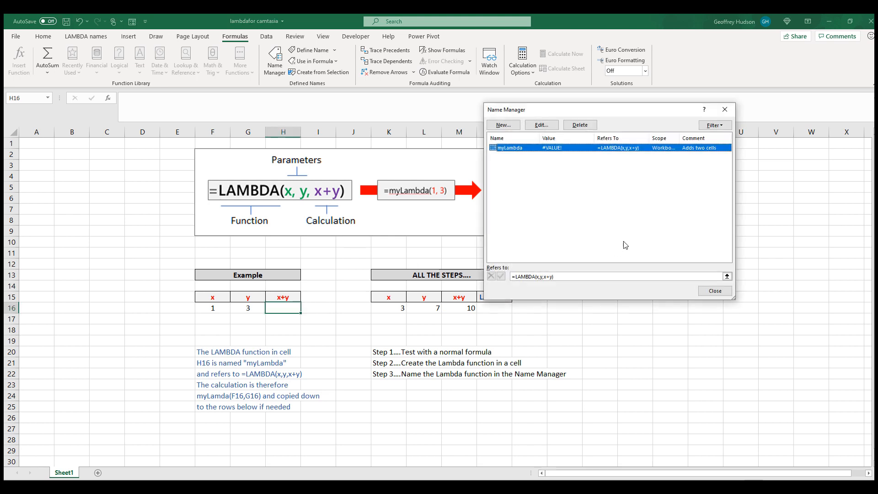
{"action": "left_click", "coordinate": [715, 291]}
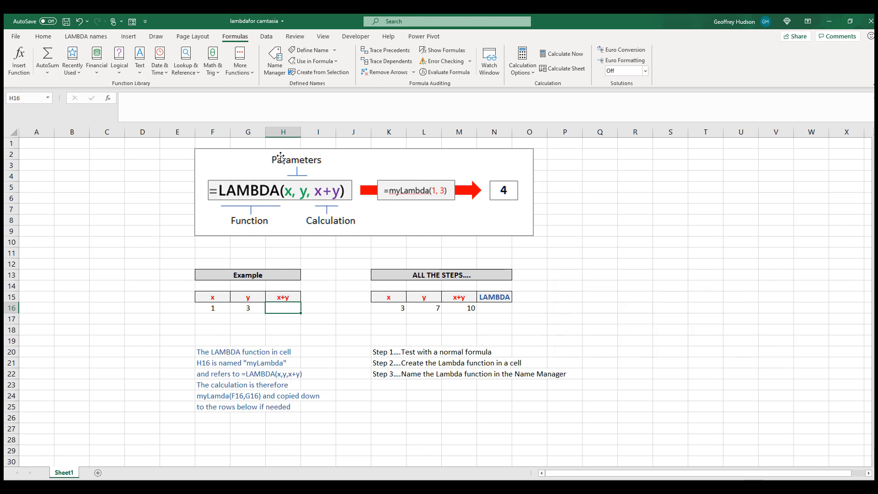
In cell H16, enter the formula =myLambda(f16,g16) using the defined name myLambda.
{"action": "left_click", "coordinate": [306, 64]}
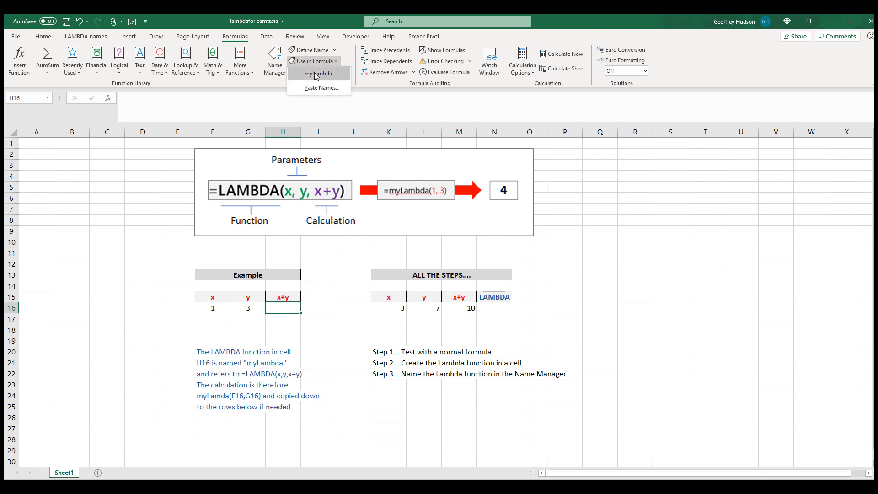
{"action": "left_click", "coordinate": [316, 75]}
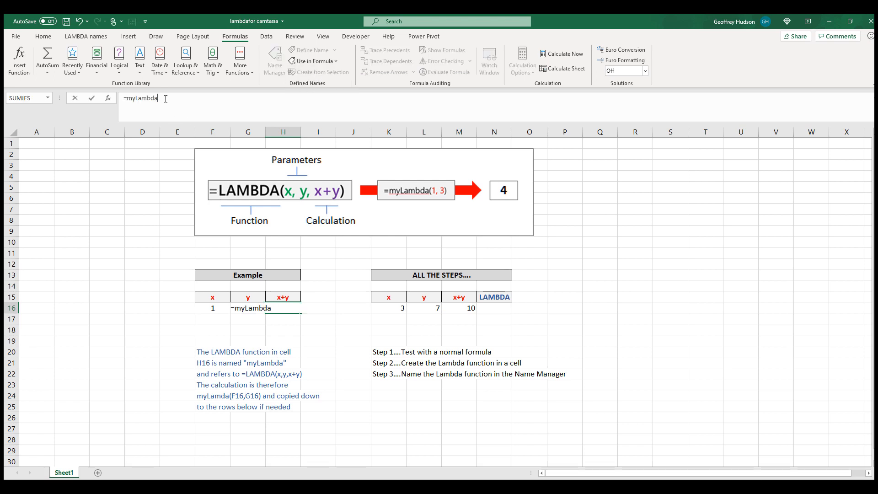
{"action": "type", "text": "(f16"}
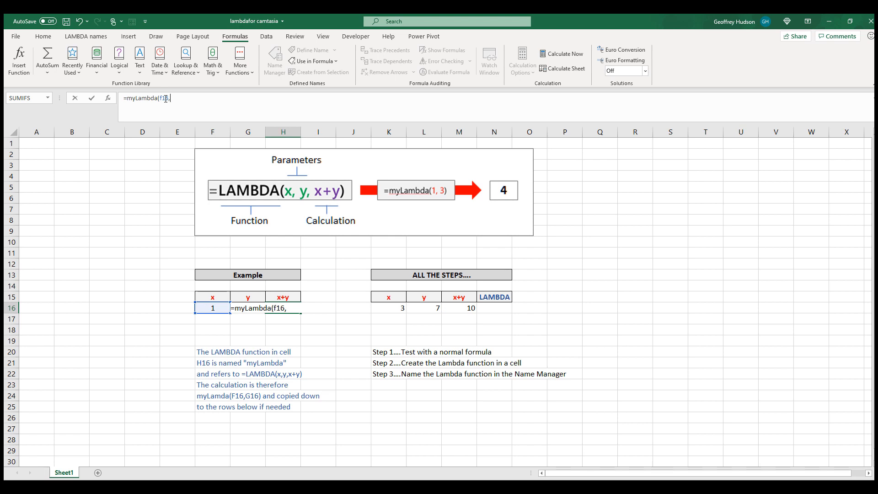
{"action": "type", "text": ",g16"}
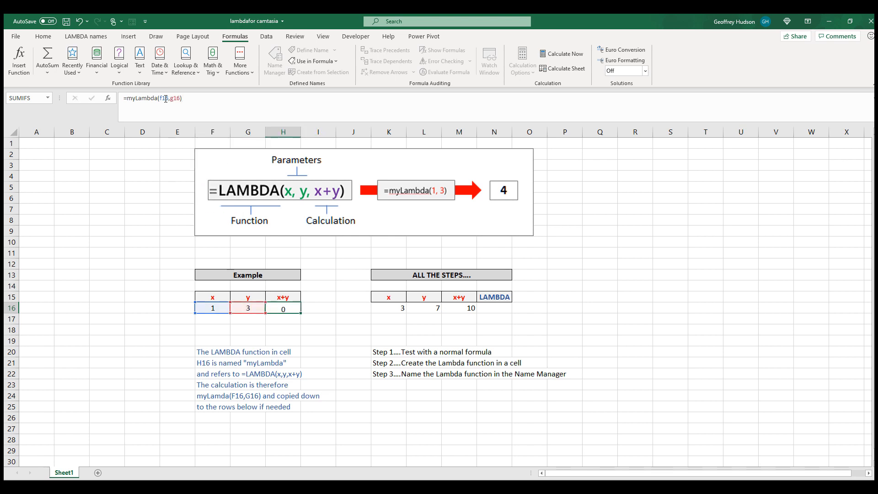
{"action": "key", "text": "Return"}
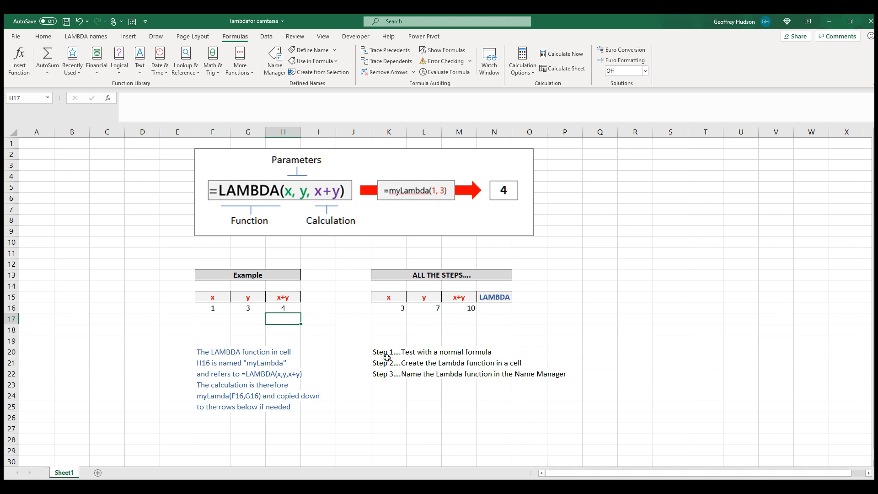
Enter the formula =lambda(x,y,x+y) directly in cell N16 under the LAMBDA heading.
{"action": "left_click", "coordinate": [462, 308]}
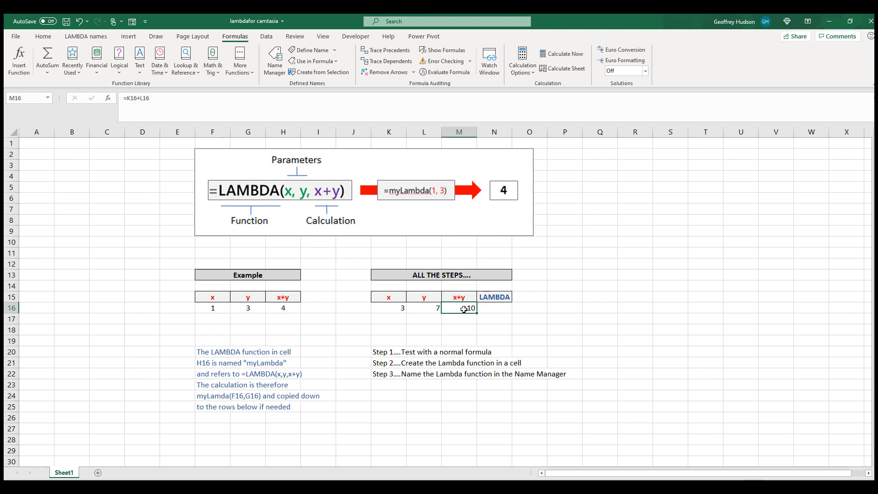
{"action": "left_click", "coordinate": [495, 309]}
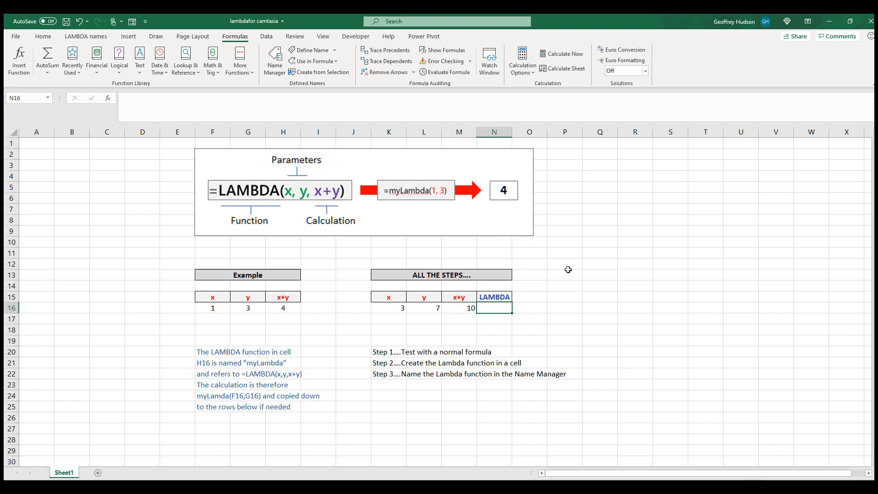
{"action": "type", "text": "="}
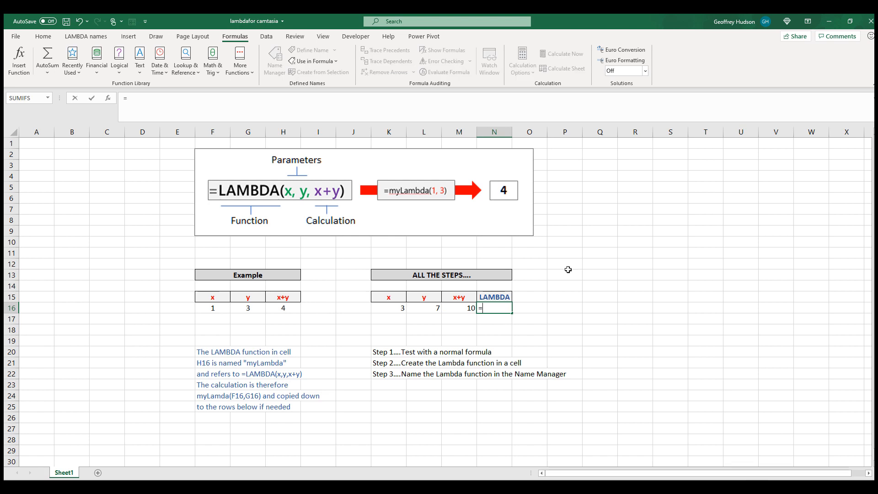
{"action": "type", "text": "lamb"}
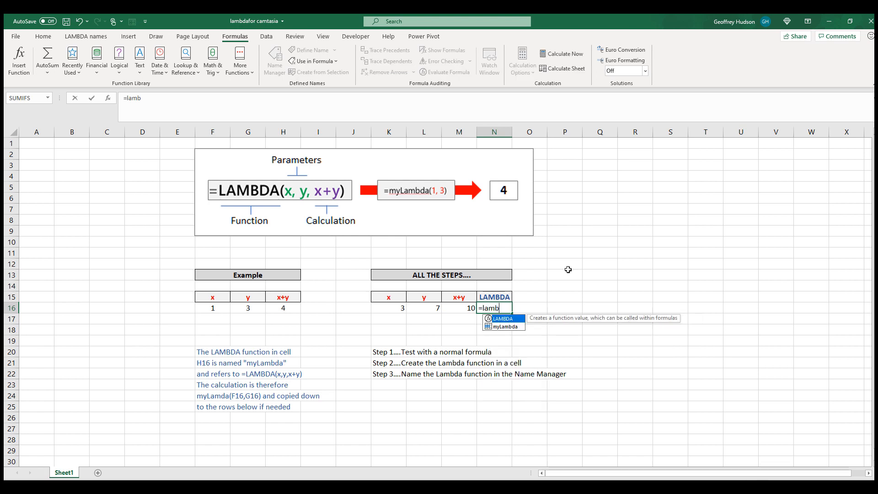
{"action": "type", "text": "da("}
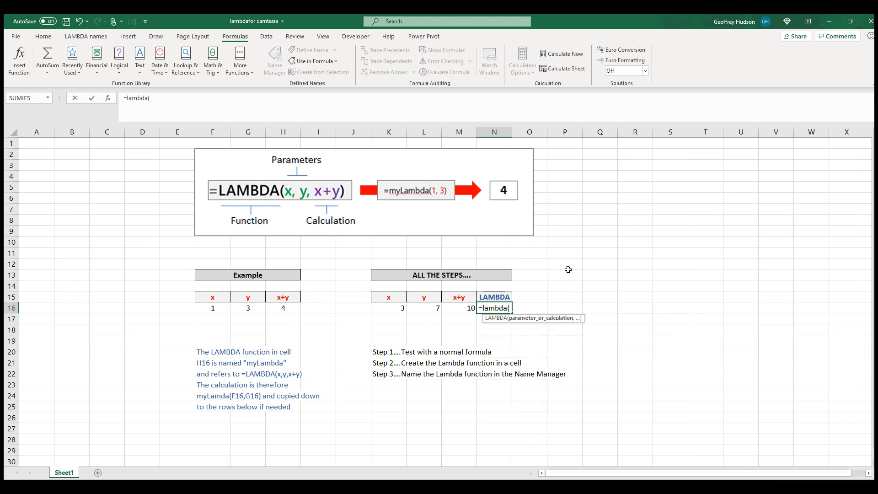
{"action": "type", "text": "x,y"}
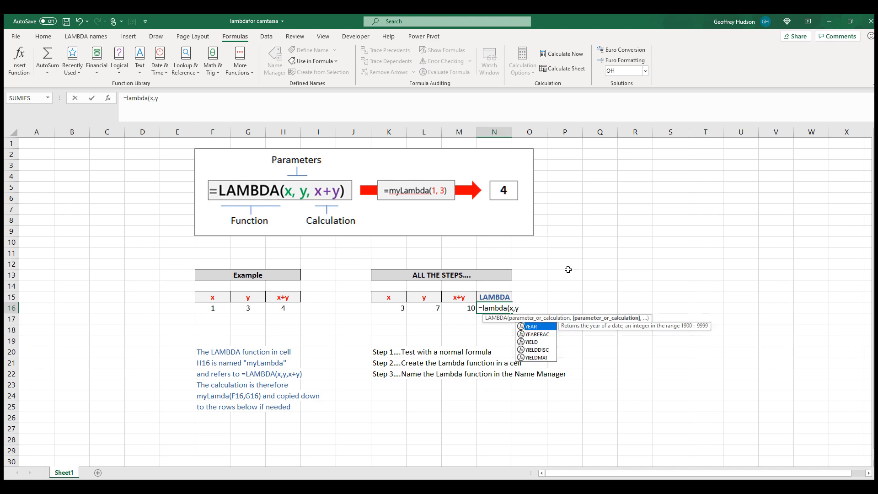
{"action": "type", "text": ",x"}
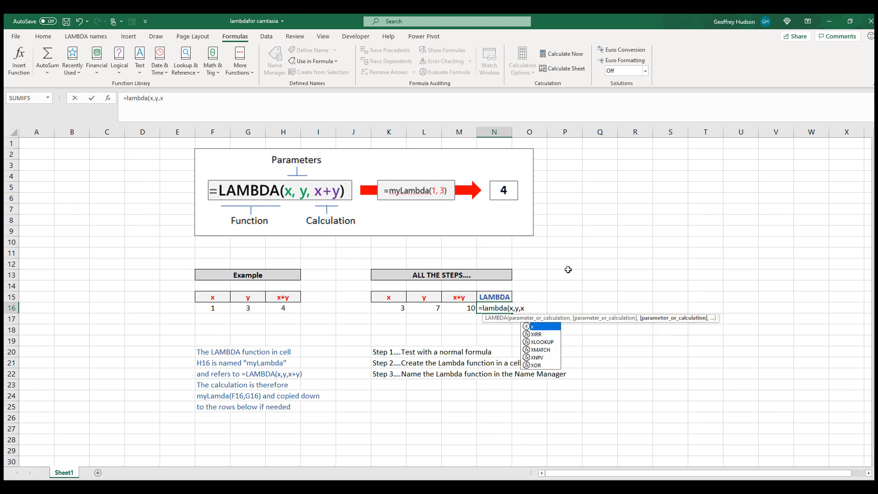
{"action": "type", "text": "+y"}
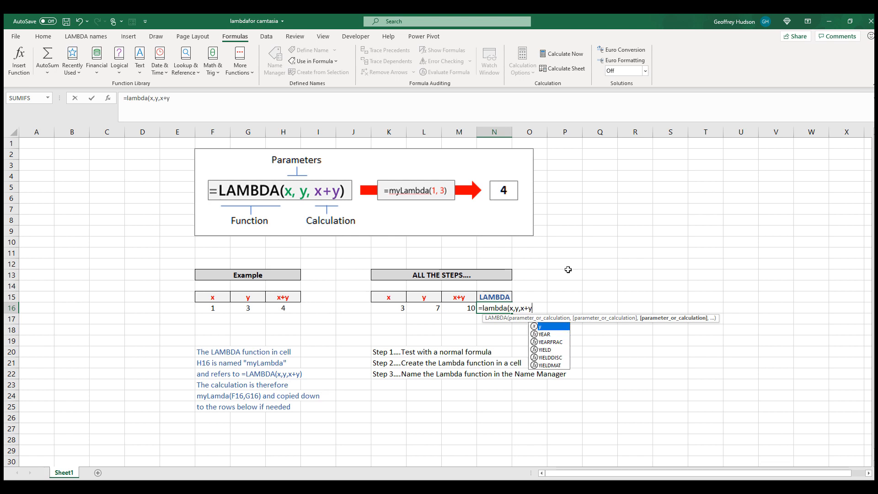
{"action": "type", "text": ")"}
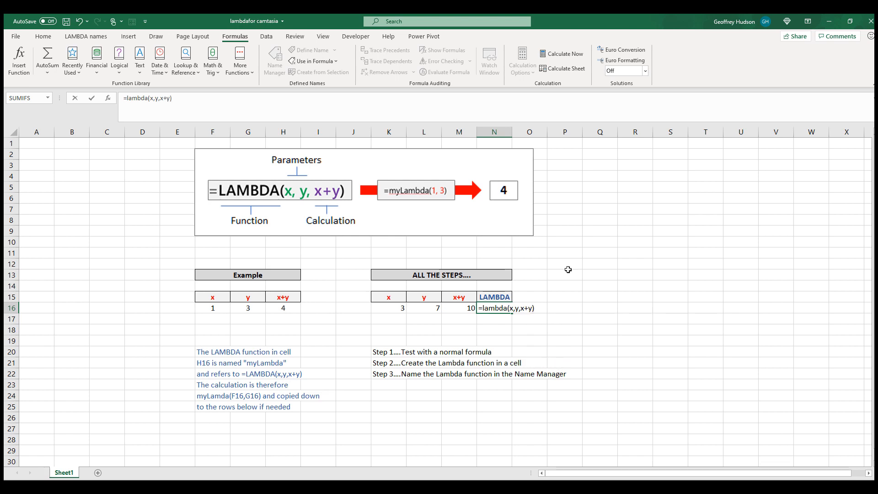
{"action": "key", "text": "Return"}
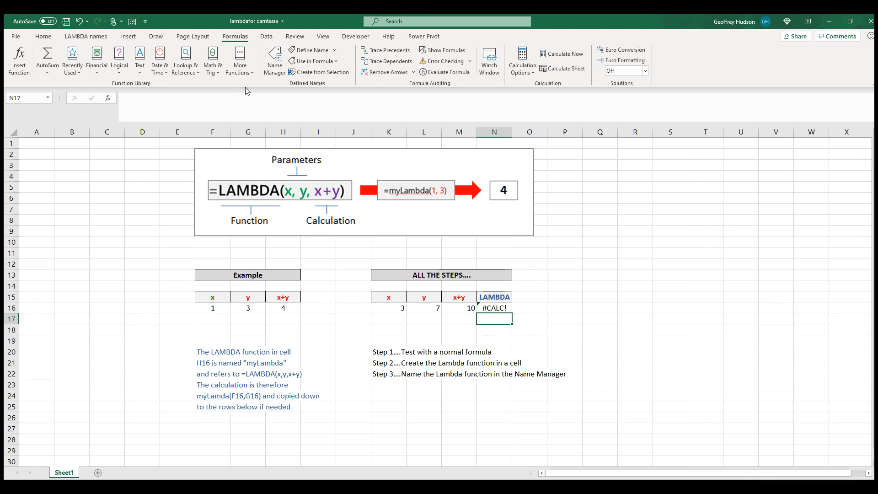
Start a new defined name called Addition with the comment Adds two cells.
{"action": "left_click", "coordinate": [276, 57]}
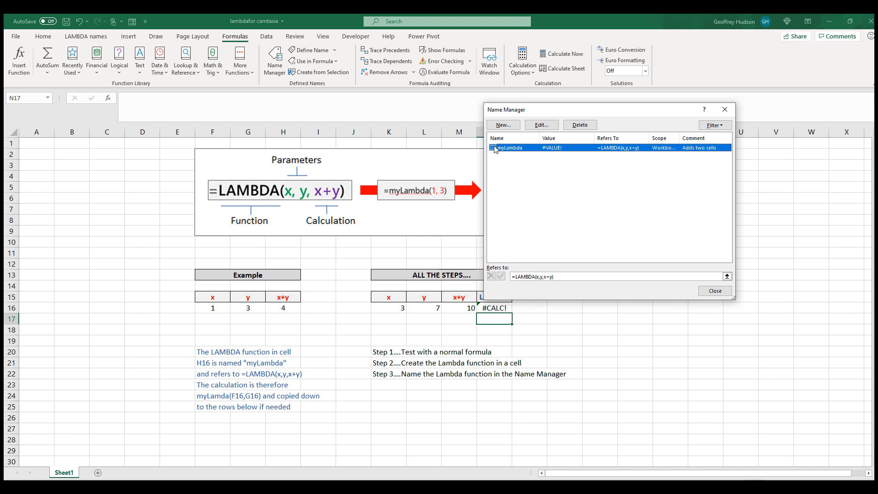
{"action": "left_click", "coordinate": [505, 126]}
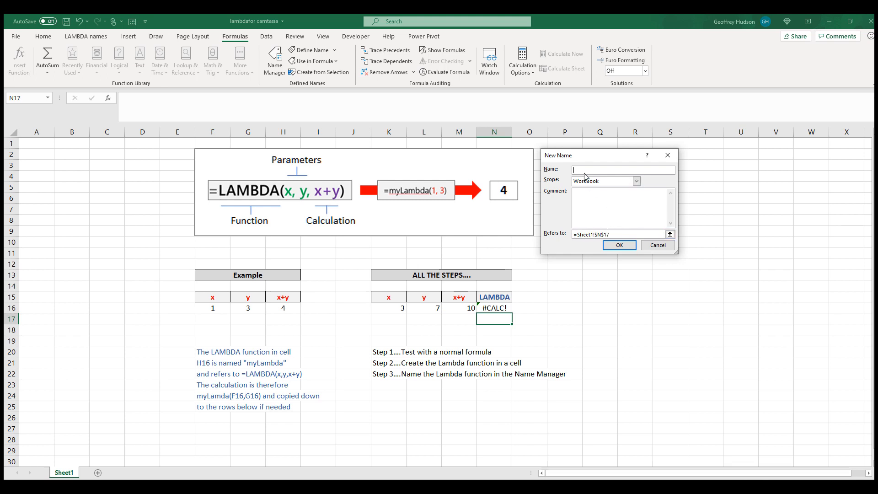
{"action": "type", "text": "Addition"}
{"action": "left_click", "coordinate": [590, 192]}
{"action": "type", "text": "Adds two cells"}
Set the Addition name to refer to =lambda(x,y,x+y), confirm it, and close the Name Manager.
{"action": "left_click_drag", "start_coordinate": [611, 235], "coordinate": [563, 237]}
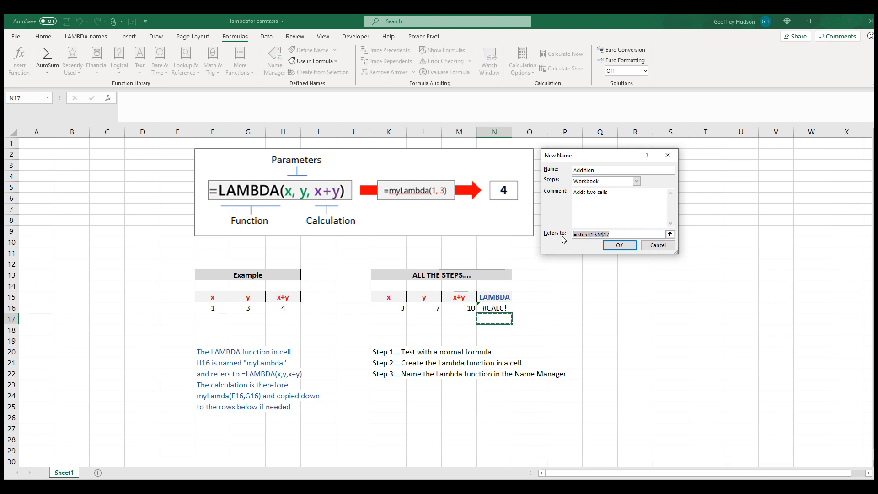
{"action": "type", "text": "=lambda(x,y,x+y)"}
{"action": "left_click", "coordinate": [619, 247]}
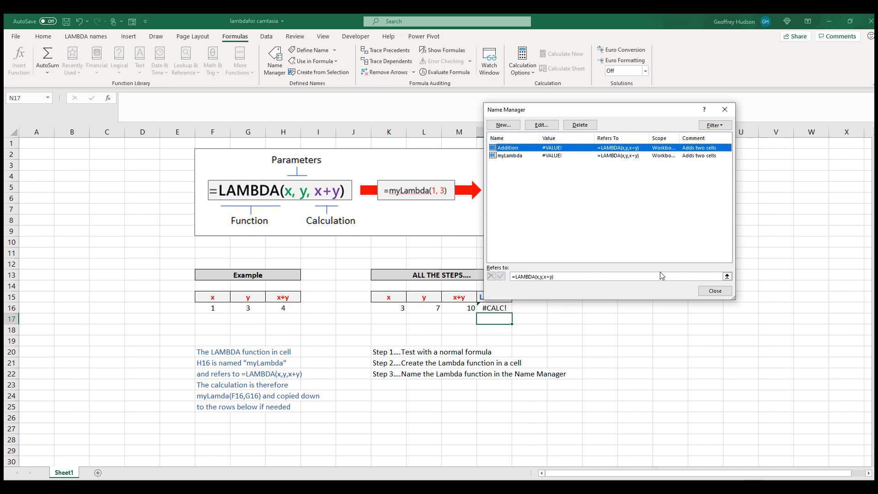
{"action": "left_click", "coordinate": [712, 295]}
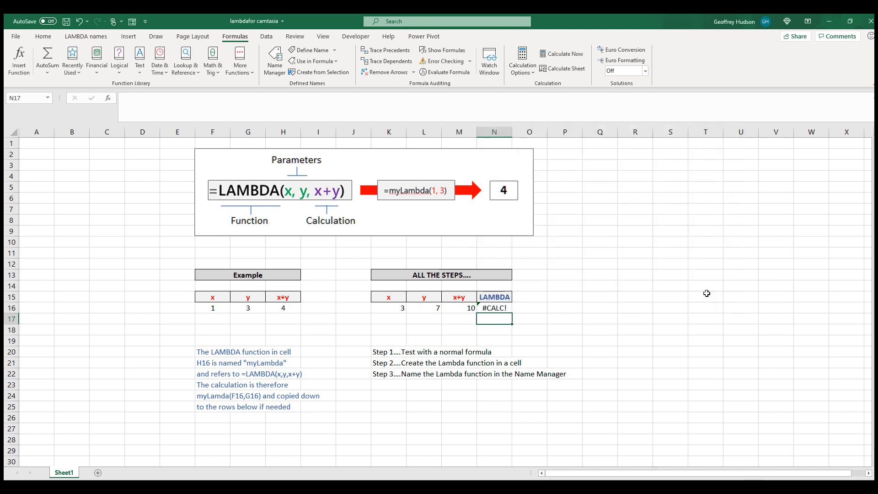
Replace the contents of cell N16 with the formula =Addition(k16,l16) using the defined name Addition.
{"action": "left_click", "coordinate": [502, 311]}
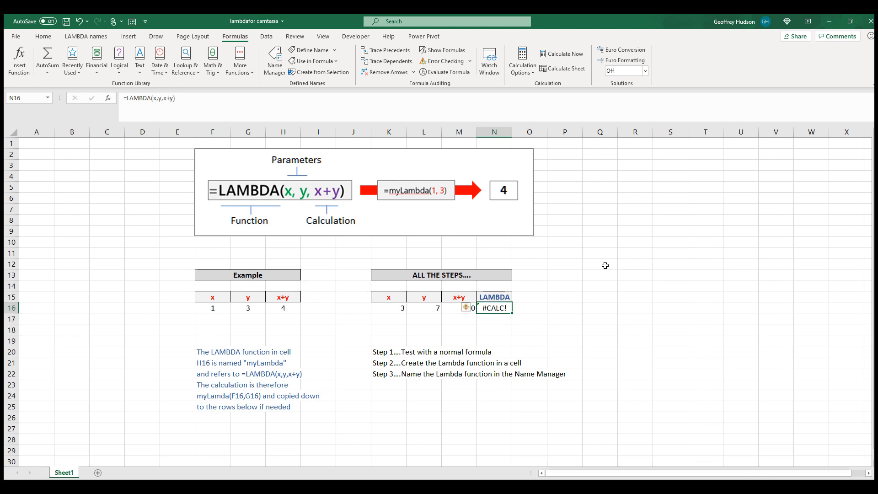
{"action": "key", "text": "Delete"}
{"action": "left_click", "coordinate": [309, 62]}
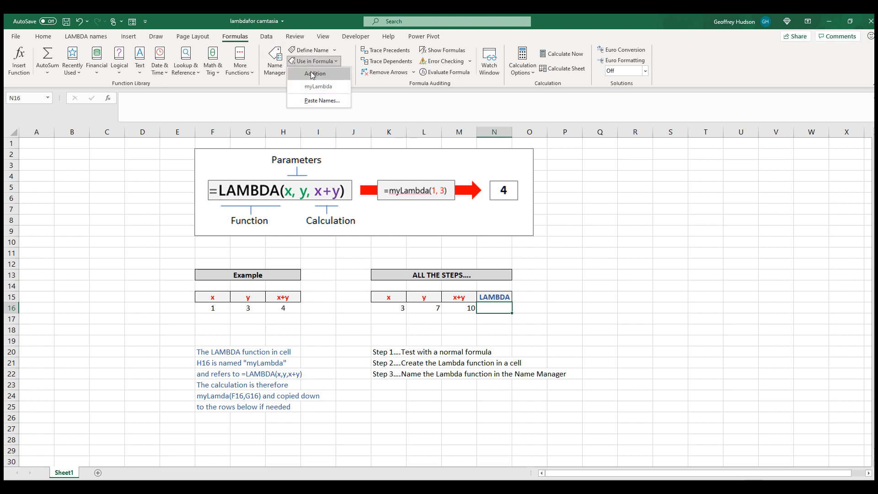
{"action": "left_click", "coordinate": [312, 74]}
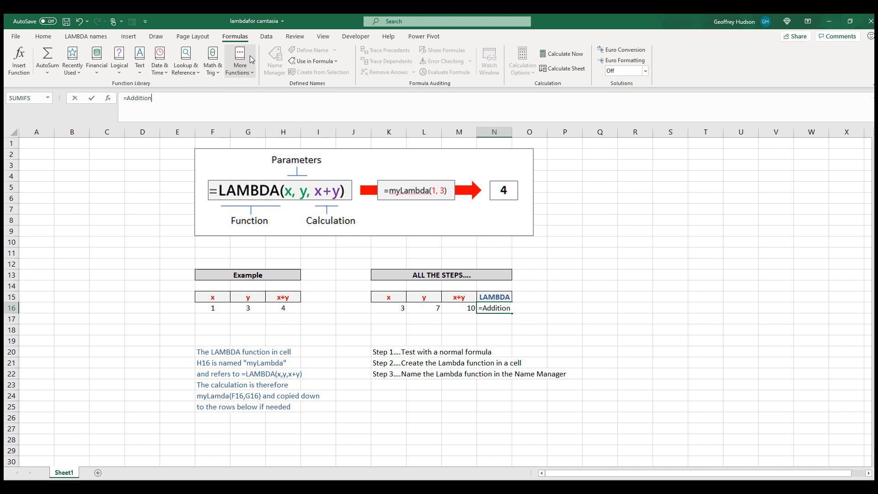
{"action": "type", "text": "(k16"}
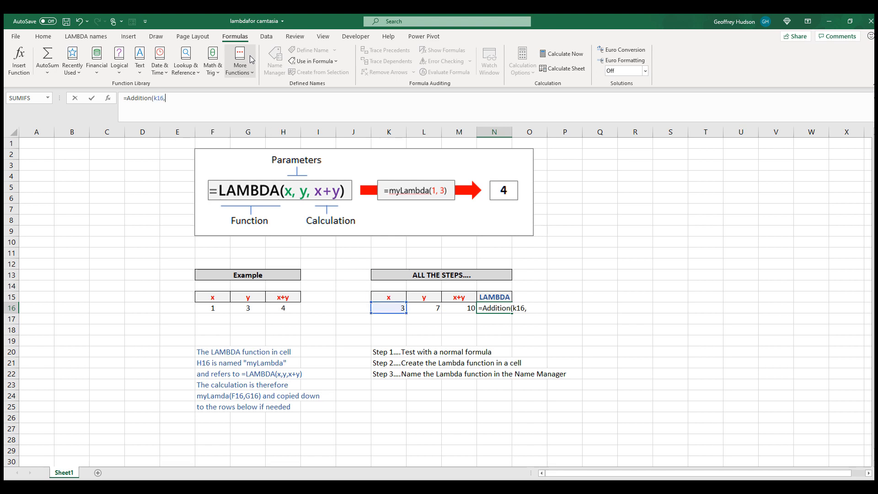
{"action": "type", "text": ",l16"}
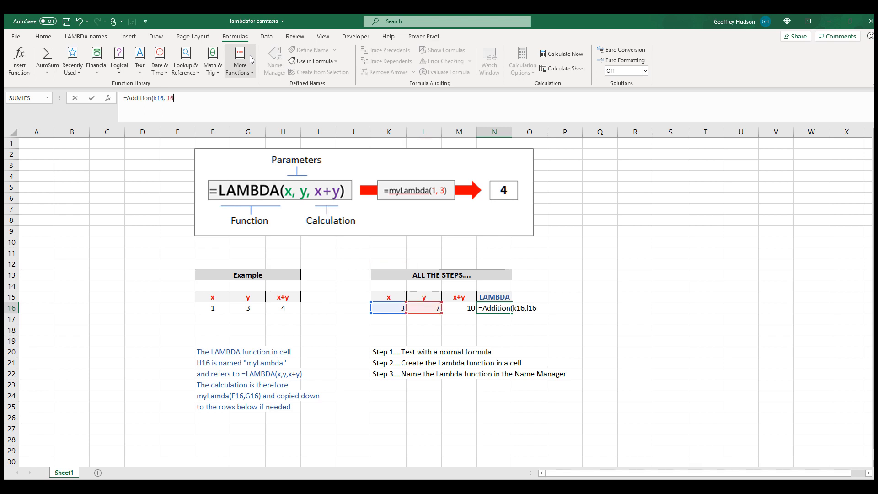
{"action": "type", "text": ")"}
{"action": "key", "text": "Return"}
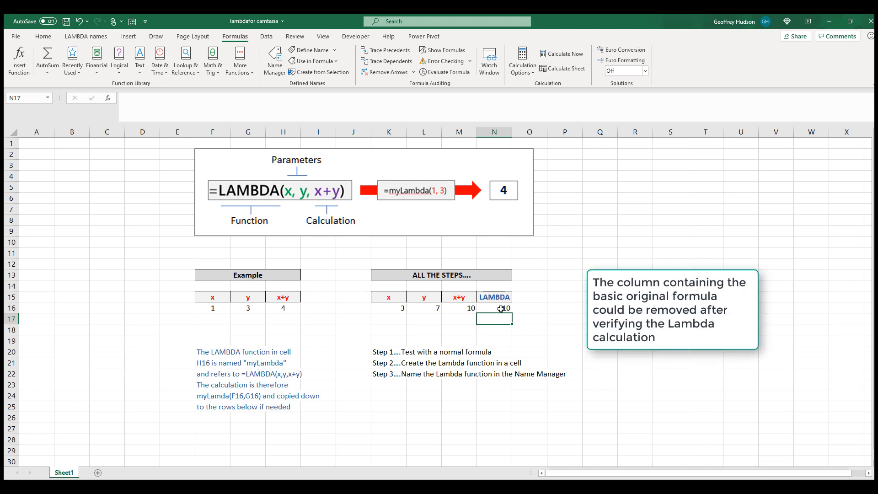
Enter x values 4 and 6 in K17:K18 and y values 5 and 8 in L17:L18.
{"action": "left_click", "coordinate": [391, 320]}
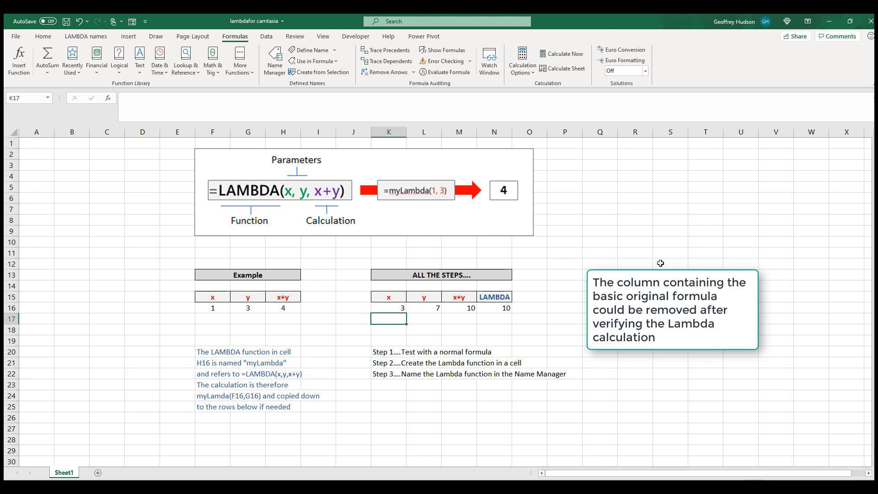
{"action": "type", "text": "4"}
{"action": "key", "text": "Return"}
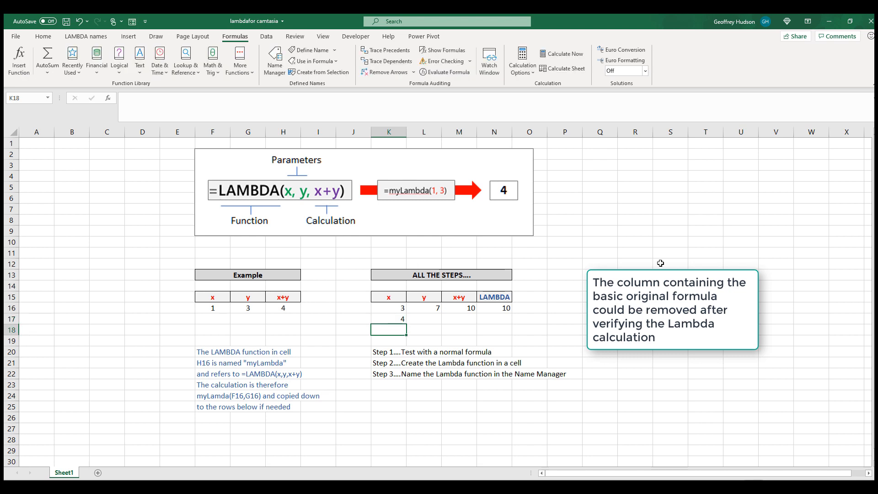
{"action": "type", "text": "6"}
{"action": "key", "text": "Return"}
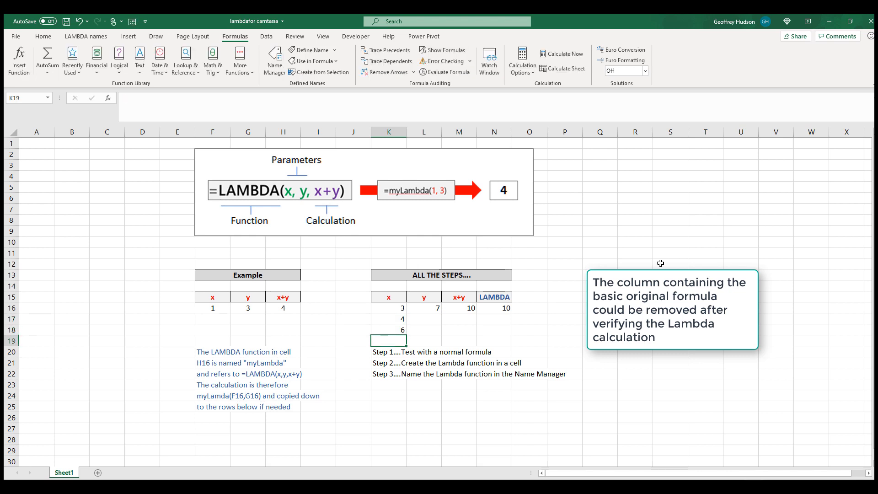
{"action": "left_click", "coordinate": [430, 319]}
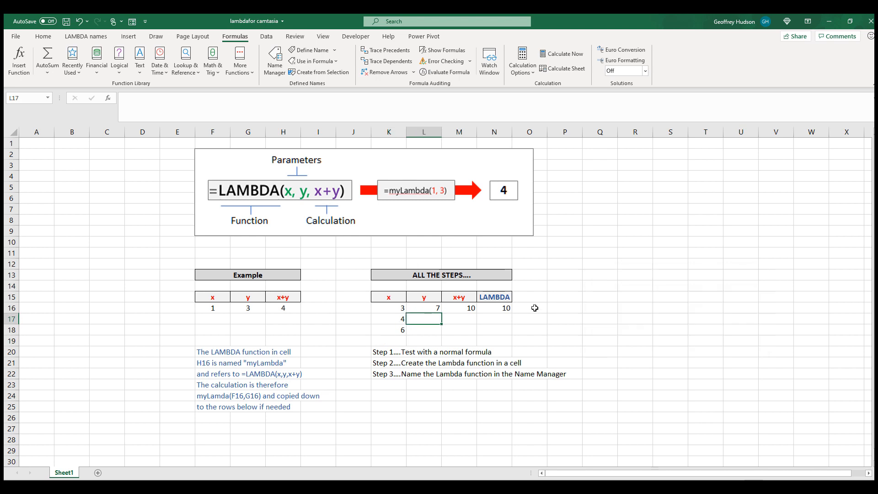
{"action": "type", "text": "5"}
{"action": "key", "text": "Return"}
{"action": "type", "text": "8"}
{"action": "key", "text": "Return"}
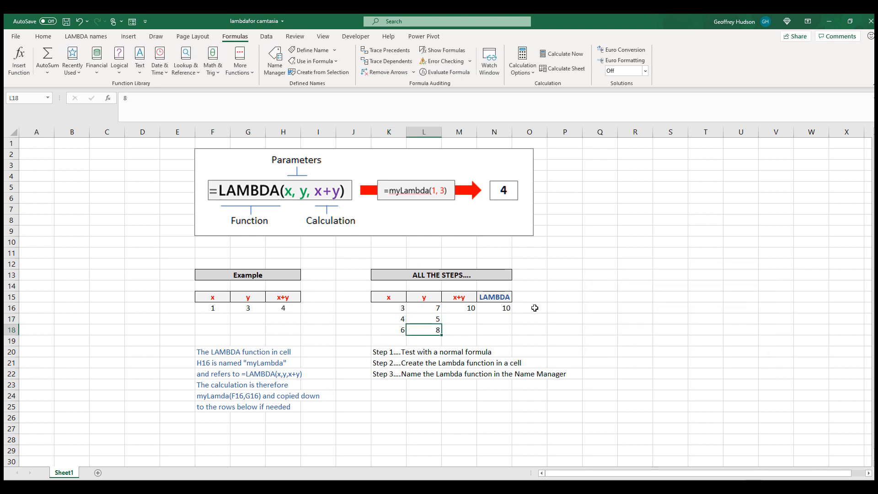
Copy the =Addition(K16,L16) formula in N16 down through N18.
{"action": "left_click", "coordinate": [502, 309]}
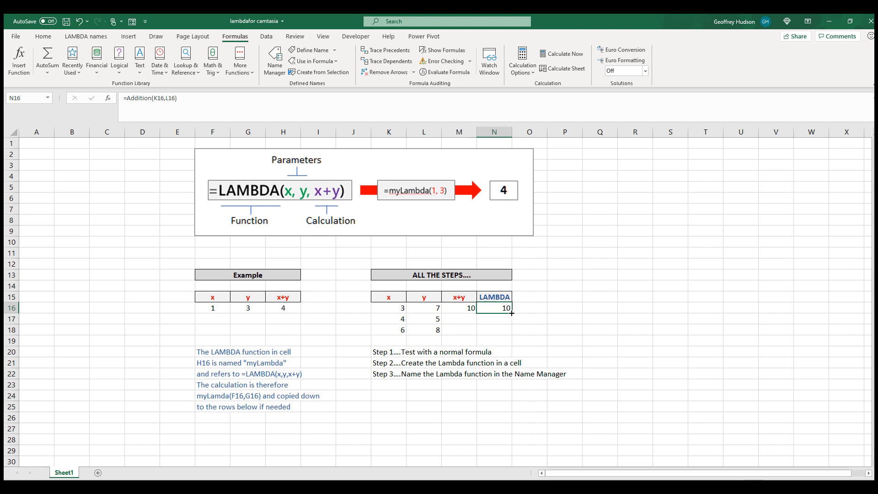
{"action": "left_click_drag", "start_coordinate": [512, 313], "coordinate": [511, 335]}
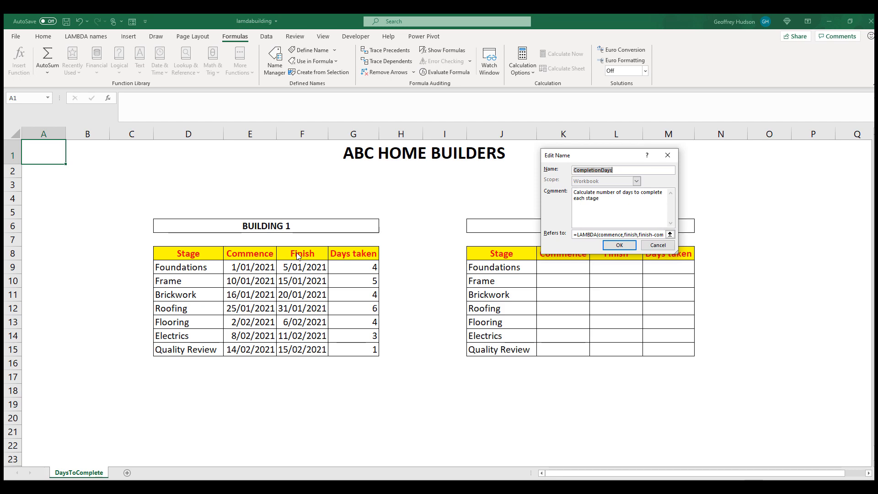
Confirm the CompletionDays name definition referring to the LAMBDA with commence and finish parameters.
{"action": "left_click", "coordinate": [621, 246]}
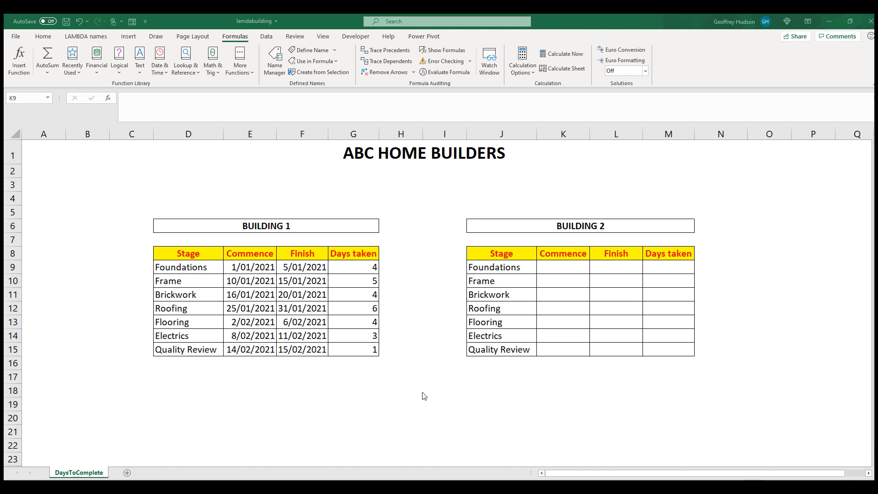
Enter the Foundations commence date 3/4/2021 in K9 and finish date 8/4/2021 in L9 for Building 2.
{"action": "left_click", "coordinate": [562, 267]}
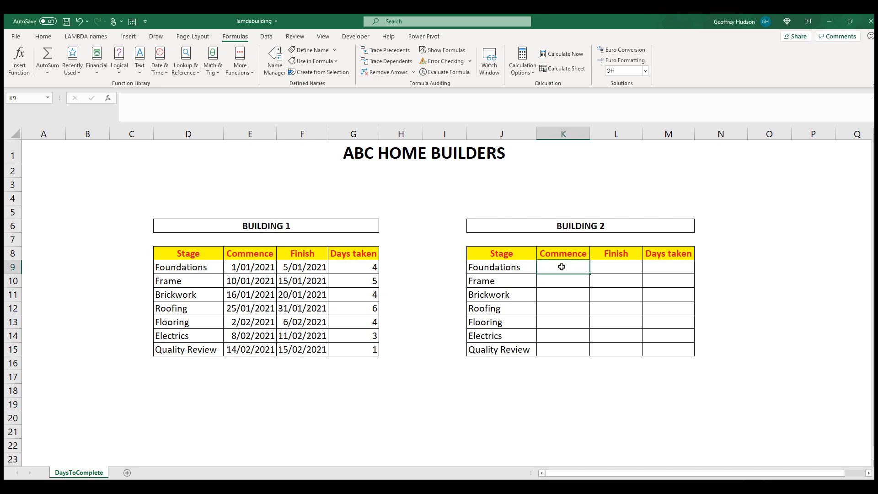
{"action": "type", "text": "3/"}
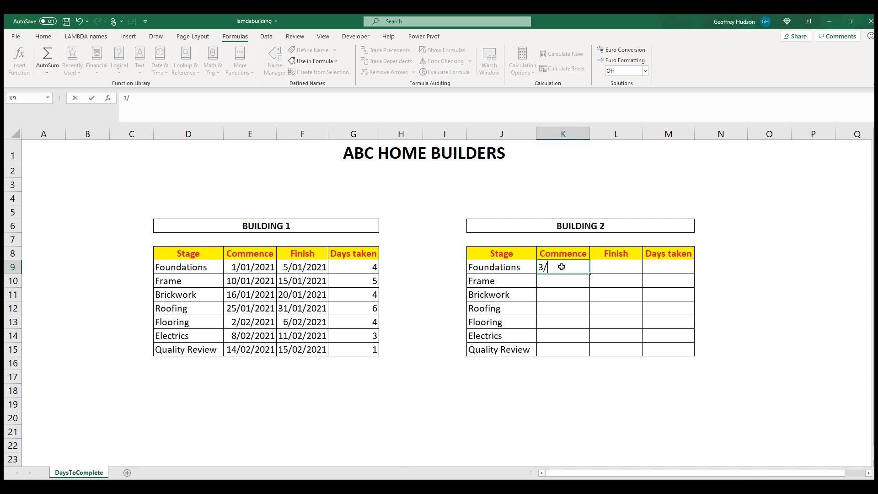
{"action": "type", "text": "4/201"}
{"action": "key", "text": "BackSpace"}
{"action": "type", "text": "21"}
{"action": "left_click", "coordinate": [612, 271]}
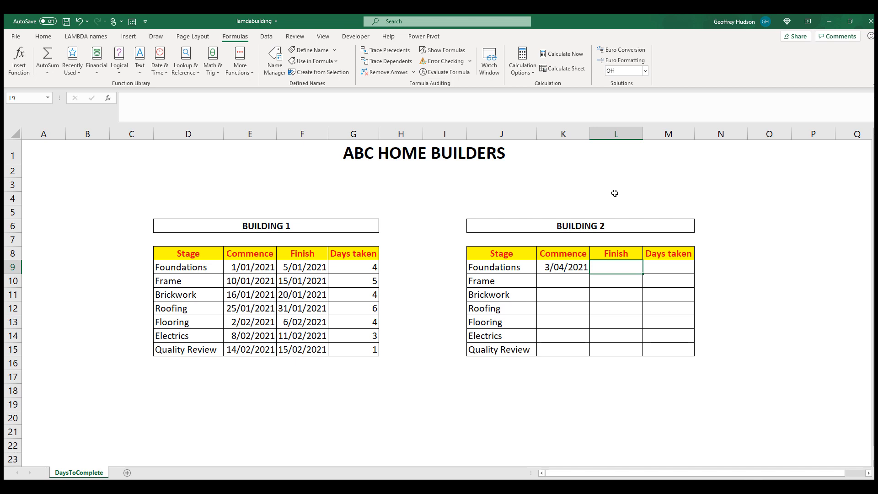
{"action": "type", "text": "8/"}
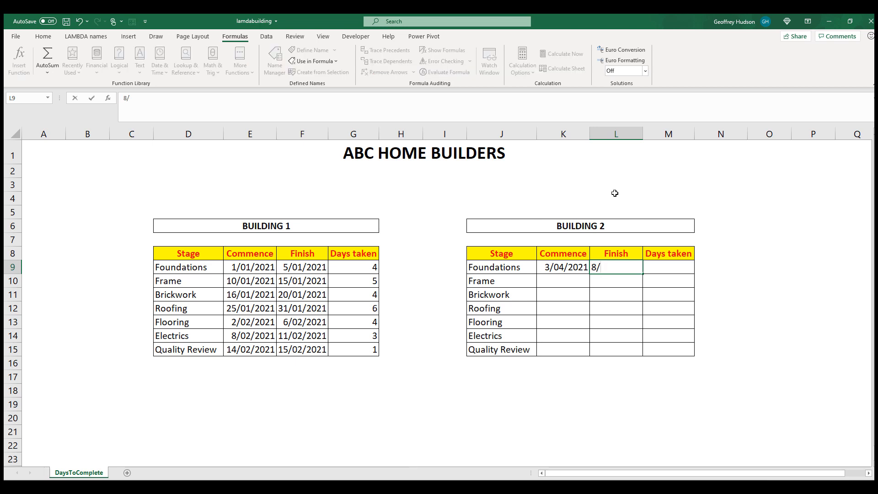
{"action": "type", "text": "4/2021"}
Enter =CompletionDays(K9,L9) in M9 using the CompletionDays defined name.
{"action": "left_click", "coordinate": [667, 268]}
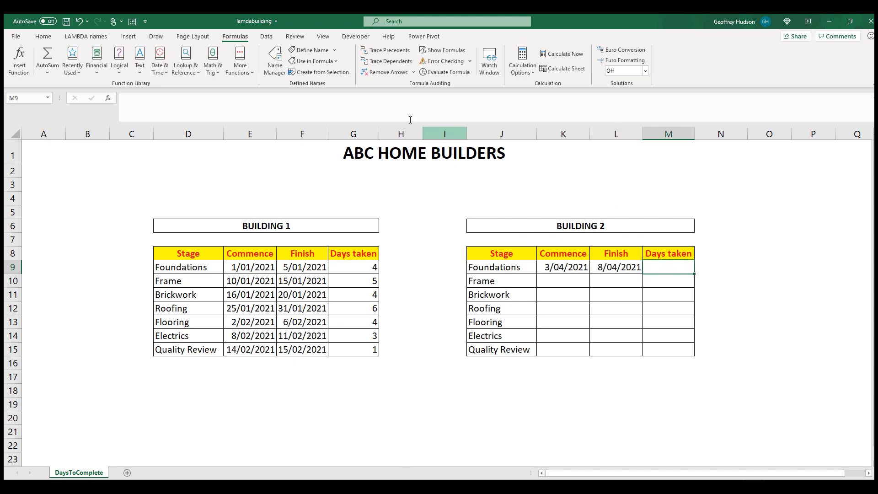
{"action": "left_click", "coordinate": [315, 62]}
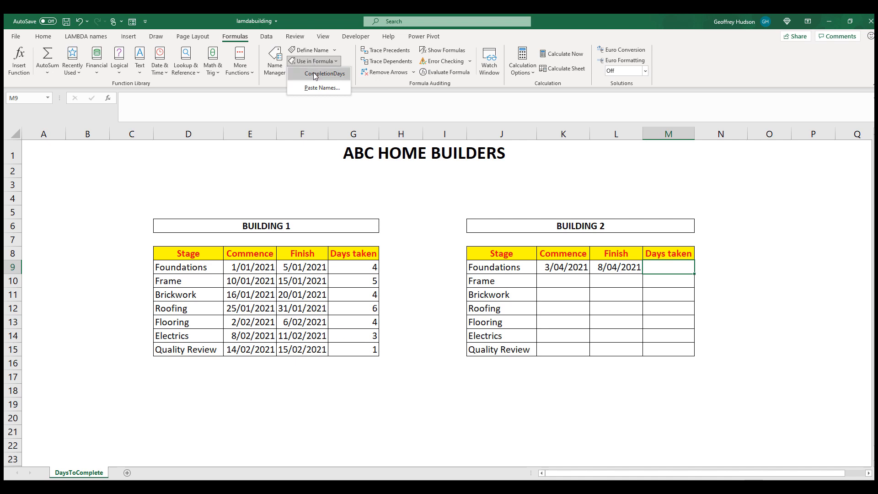
{"action": "left_click", "coordinate": [317, 74]}
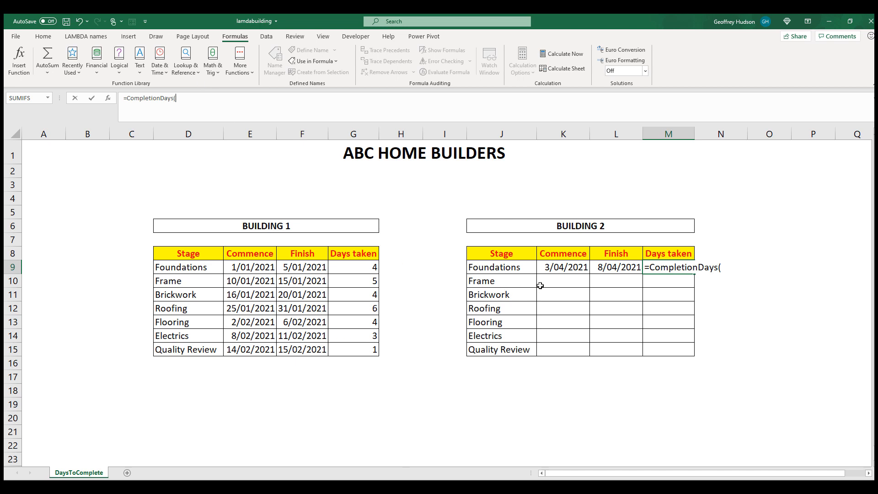
{"action": "left_click", "coordinate": [556, 268]}
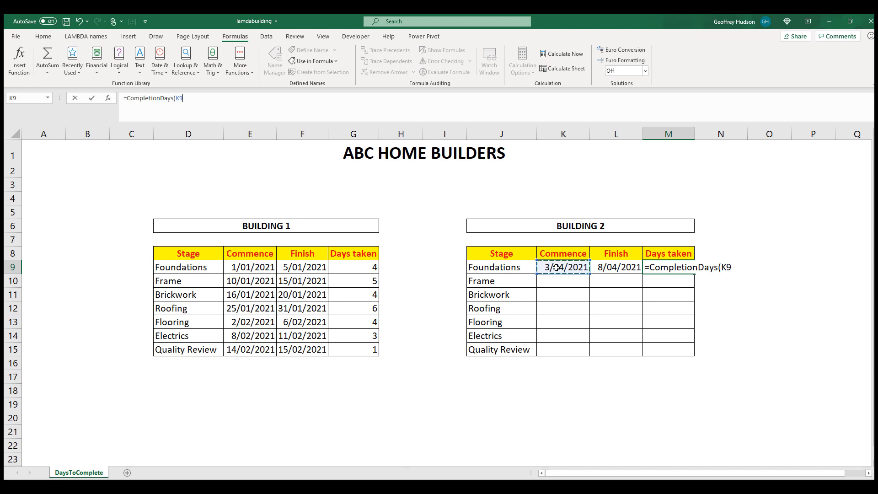
{"action": "left_click", "coordinate": [188, 97]}
{"action": "left_click", "coordinate": [616, 268]}
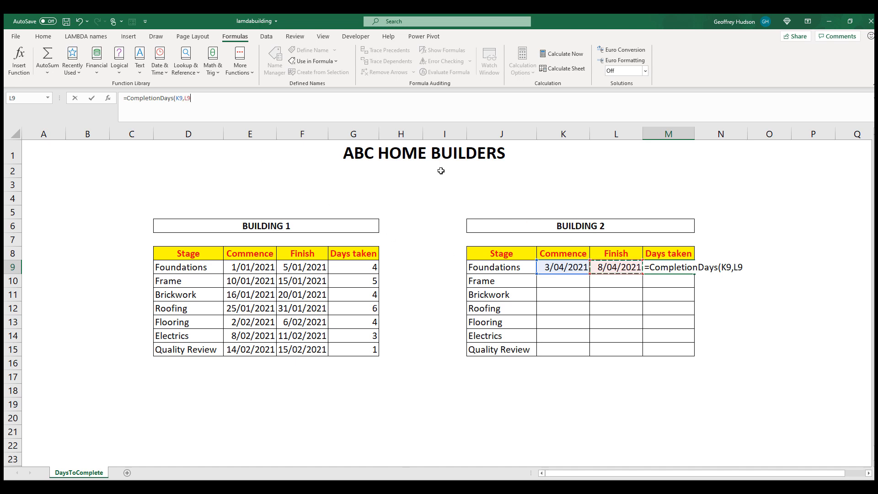
{"action": "type", "text": ")"}
{"action": "key", "text": "Return"}
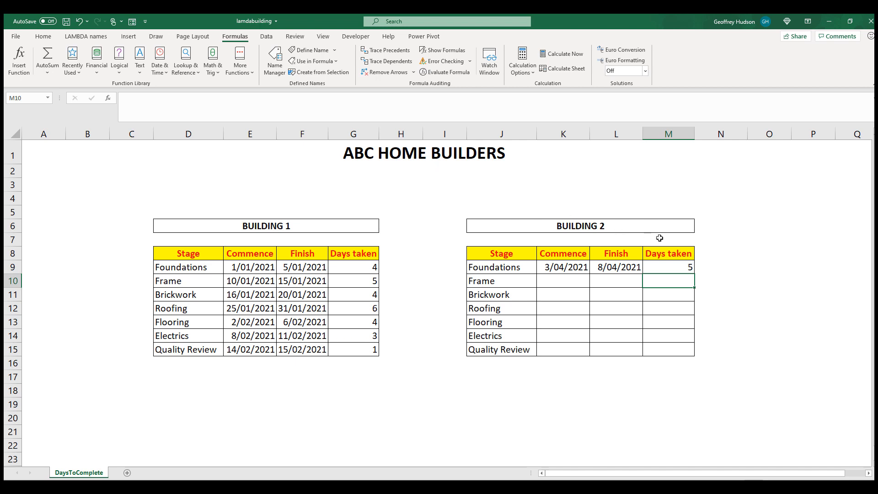
Copy the CompletionDays formula in M9 down through M15.
{"action": "left_click", "coordinate": [667, 268]}
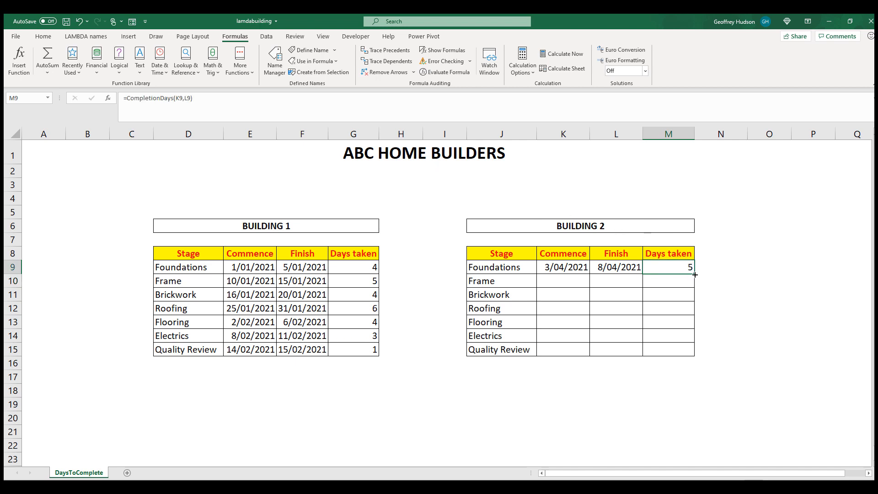
{"action": "left_click_drag", "start_coordinate": [694, 274], "coordinate": [695, 356]}
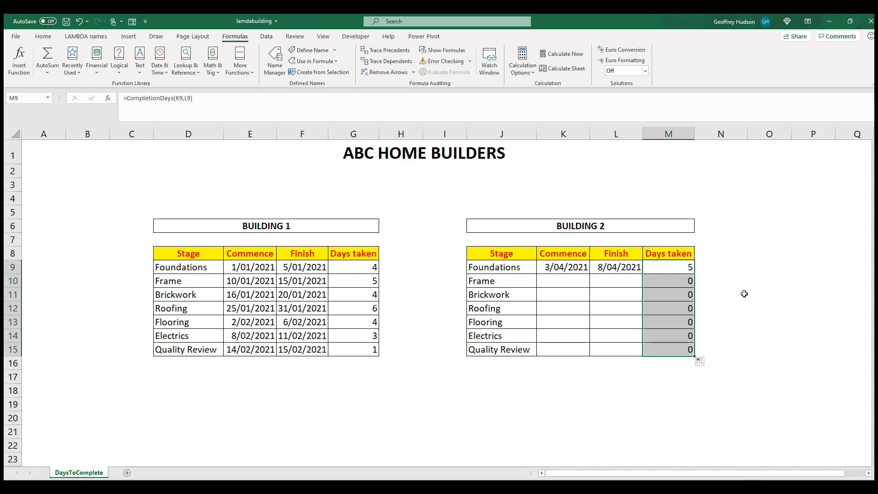